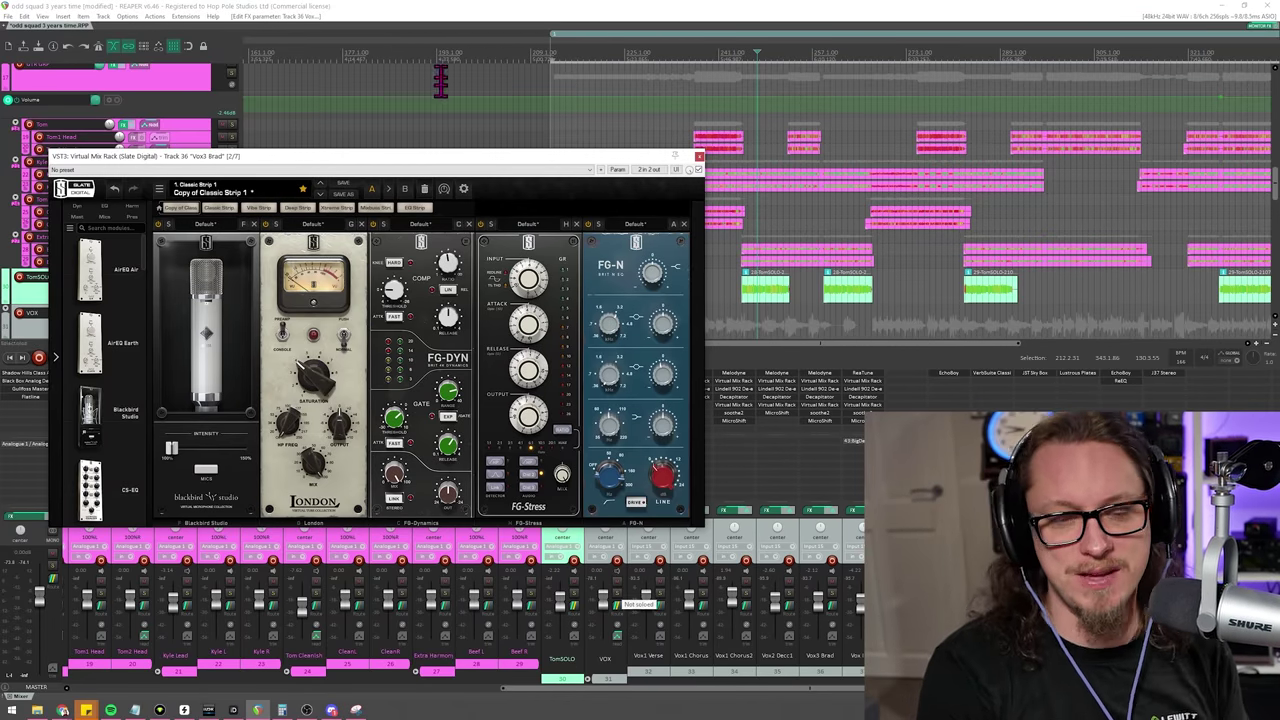
Bring the vocal tracks into view in the arrangement and play the mix from about bar 243.
{"action": "scroll", "coordinate": [735, 130], "scroll_direction": "up", "scroll_amount": 2}
{"action": "mouse_move", "coordinate": [600, 158]}
{"action": "left_mouse_down"}
{"action": "mouse_move", "coordinate": [571, 157]}
{"action": "mouse_move", "coordinate": [585, 158]}
{"action": "left_mouse_up"}
{"action": "scroll", "coordinate": [765, 55], "scroll_direction": "up", "scroll_amount": 2}
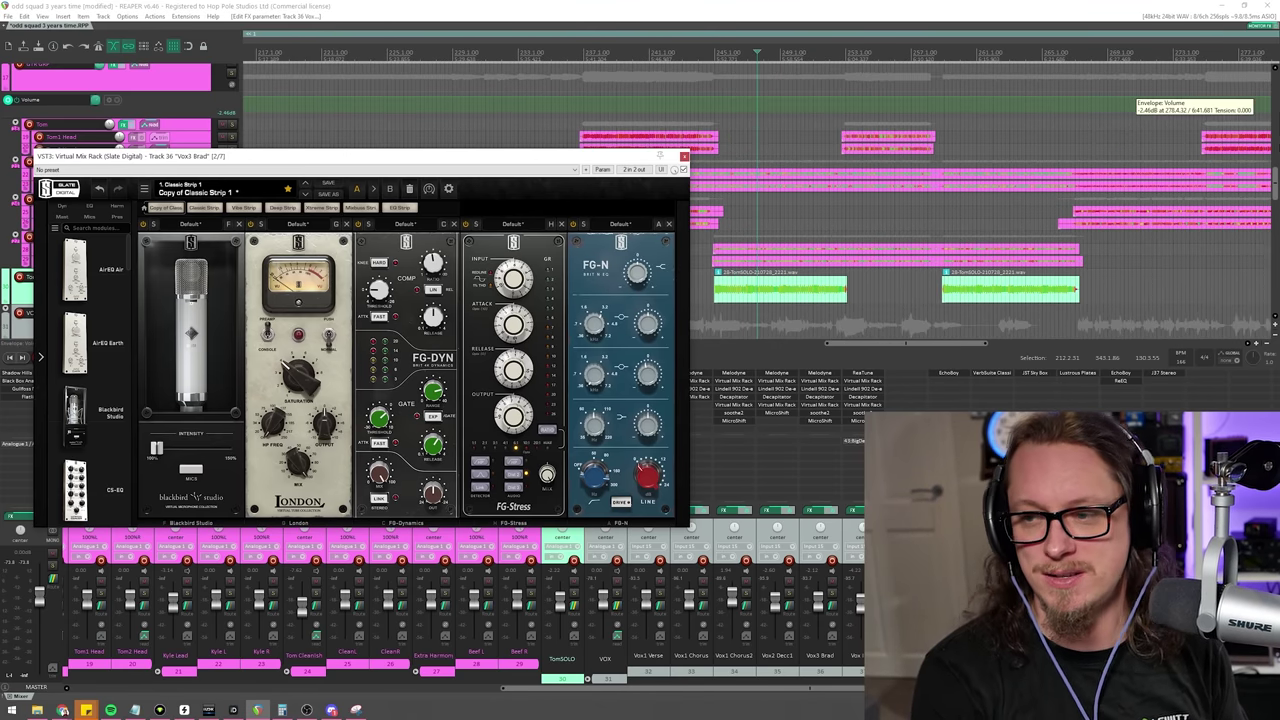
{"action": "scroll", "coordinate": [1268, 180], "scroll_direction": "down", "scroll_amount": 10}
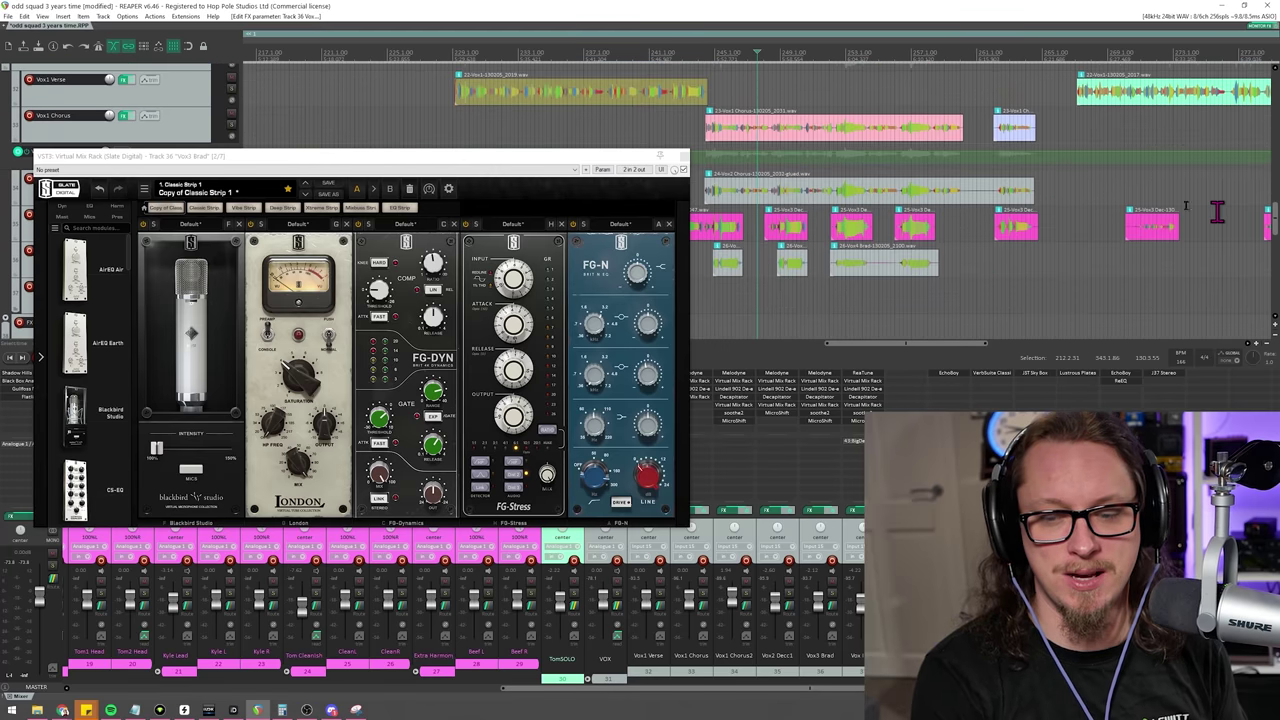
{"action": "left_click", "coordinate": [695, 52]}
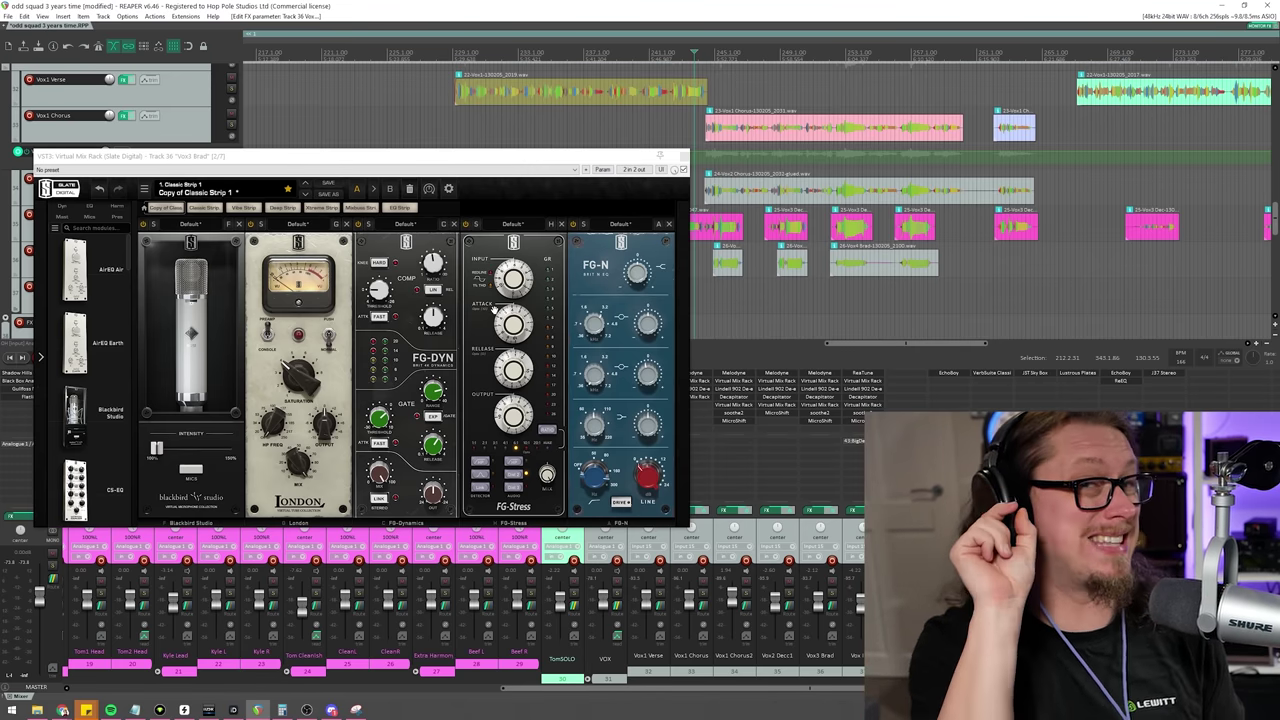
{"action": "key", "text": "space"}
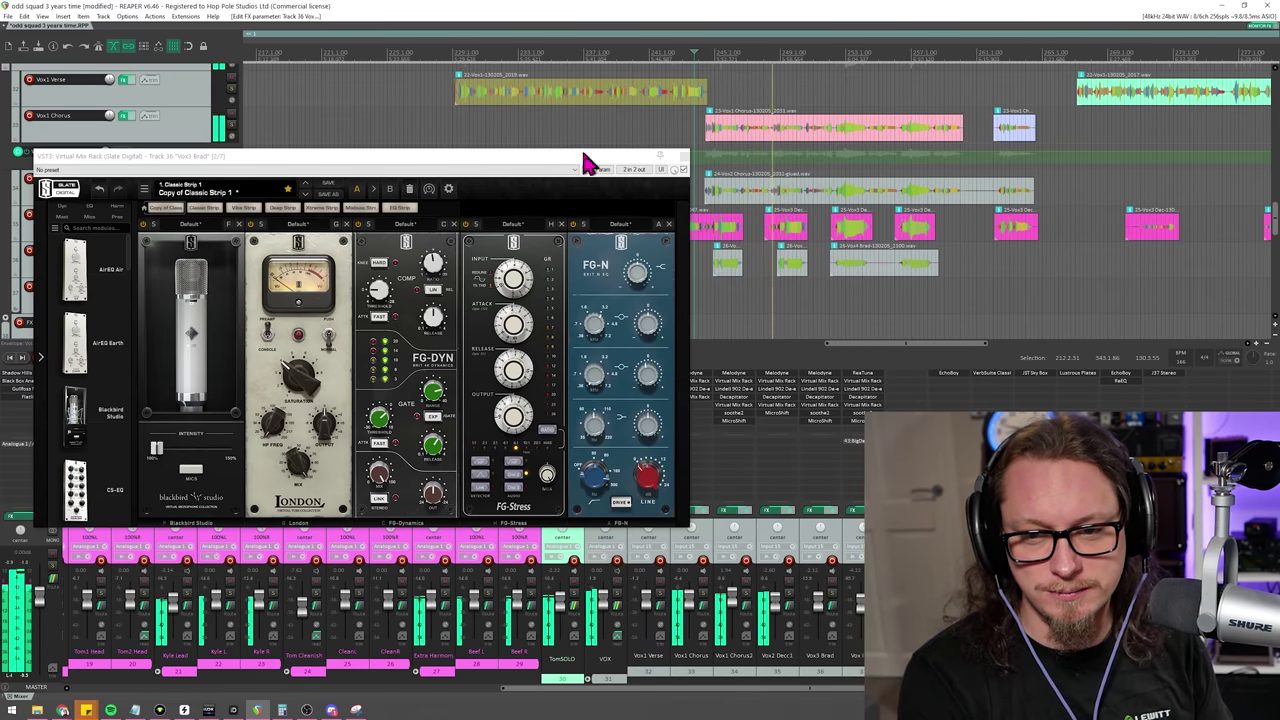
Close the Vox3 Brad track's Virtual Mix Rack window and stop playback.
{"action": "left_click_drag", "start_coordinate": [590, 163], "coordinate": [645, 325]}
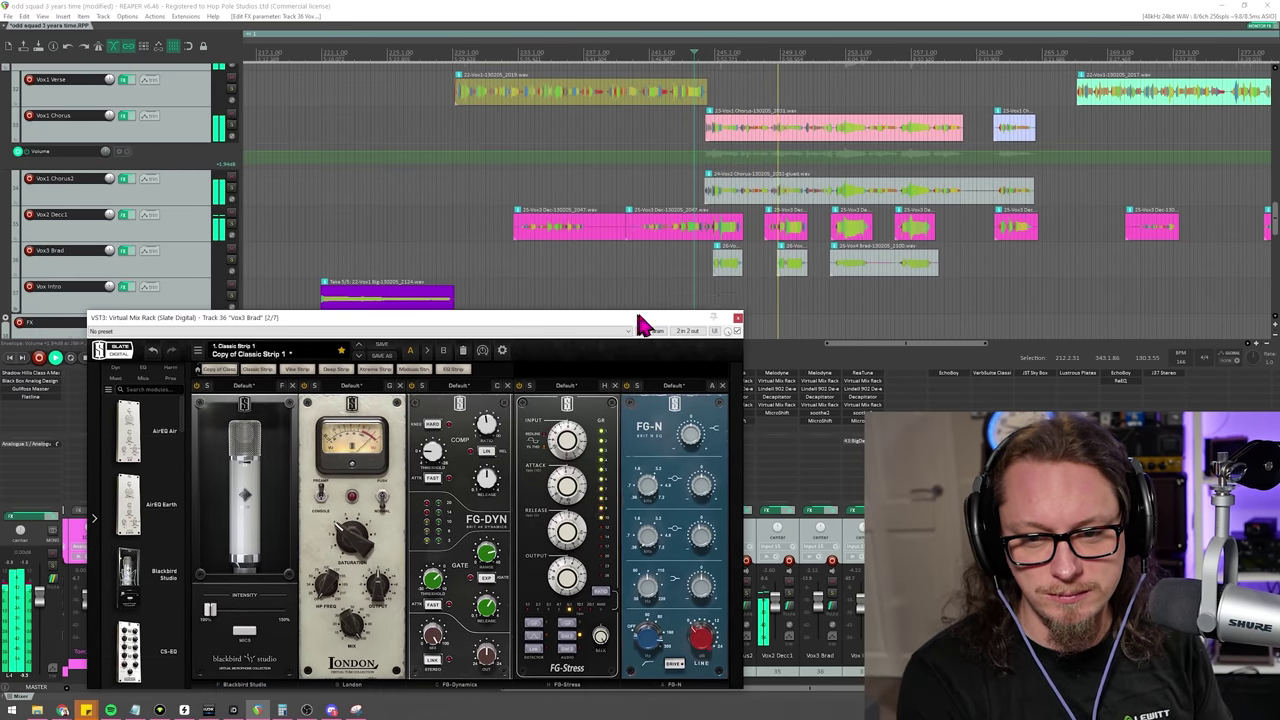
{"action": "left_click", "coordinate": [738, 322]}
{"action": "key", "text": "space"}
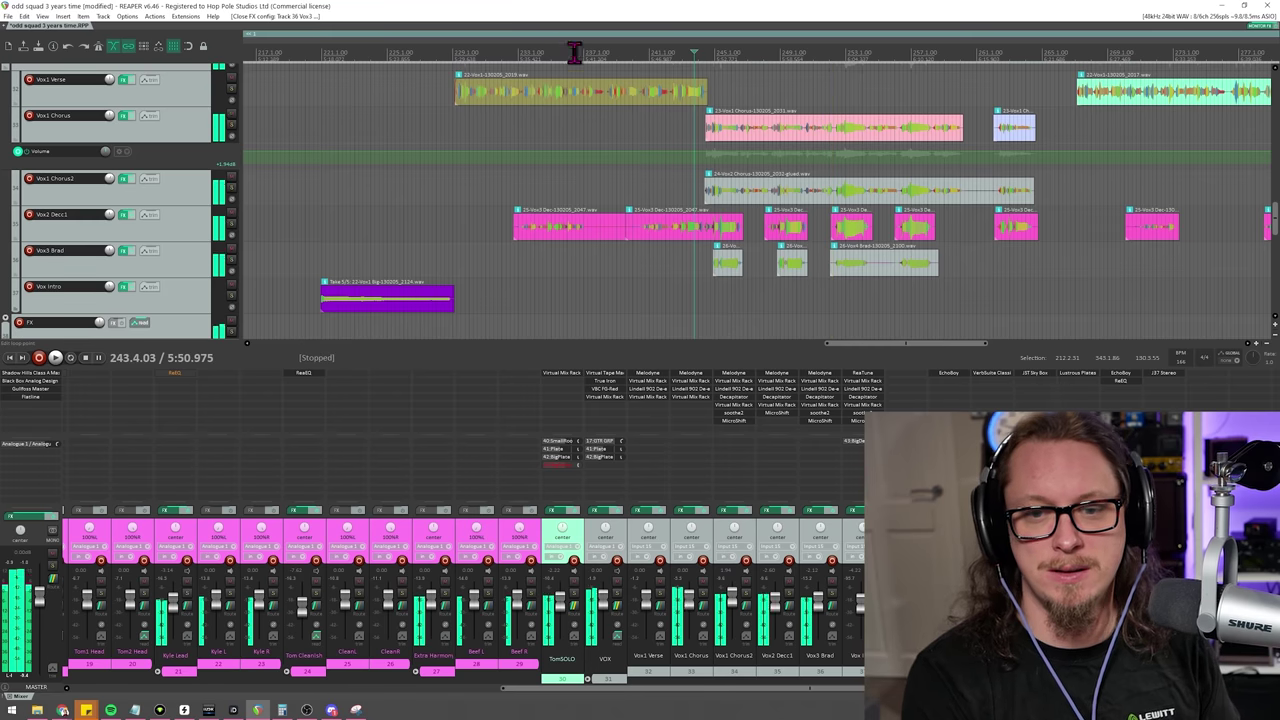
Solo the Vox2 Decc1 track and open its Virtual Mix Rack plugin clear of the vocal items.
{"action": "left_click_drag", "start_coordinate": [577, 60], "coordinate": [771, 280]}
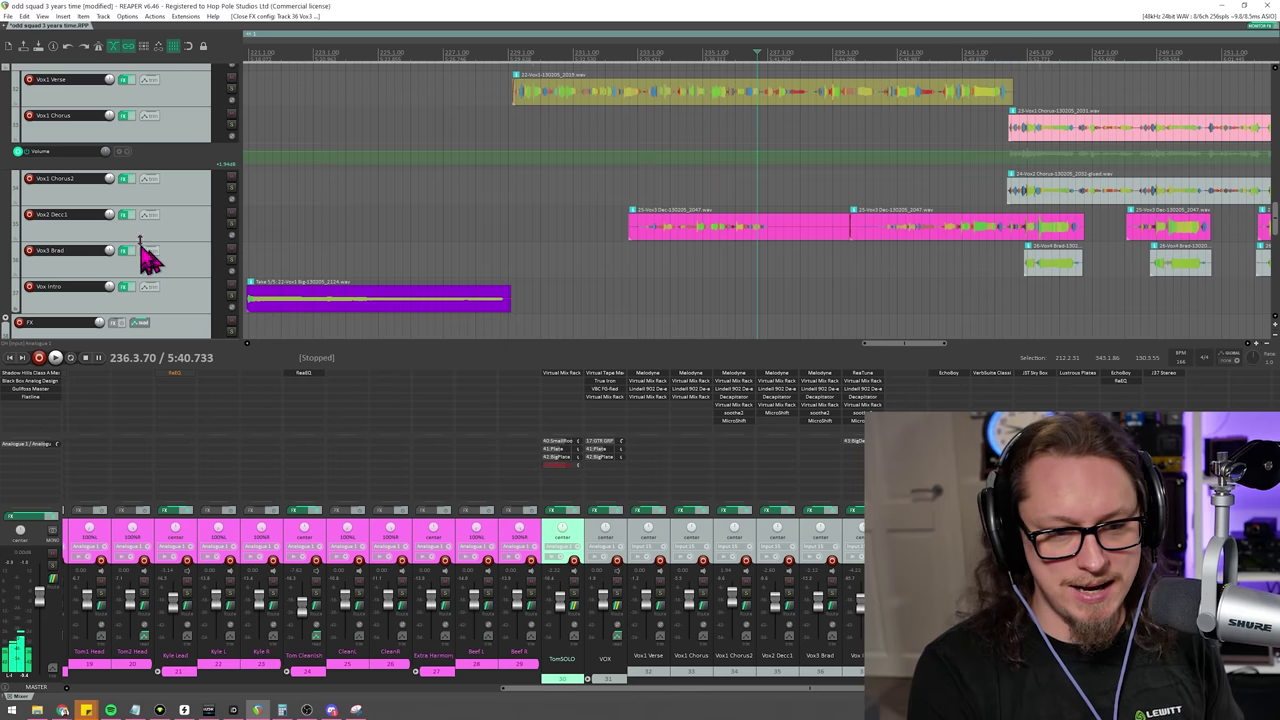
{"action": "left_click", "coordinate": [192, 240]}
{"action": "left_click", "coordinate": [789, 595]}
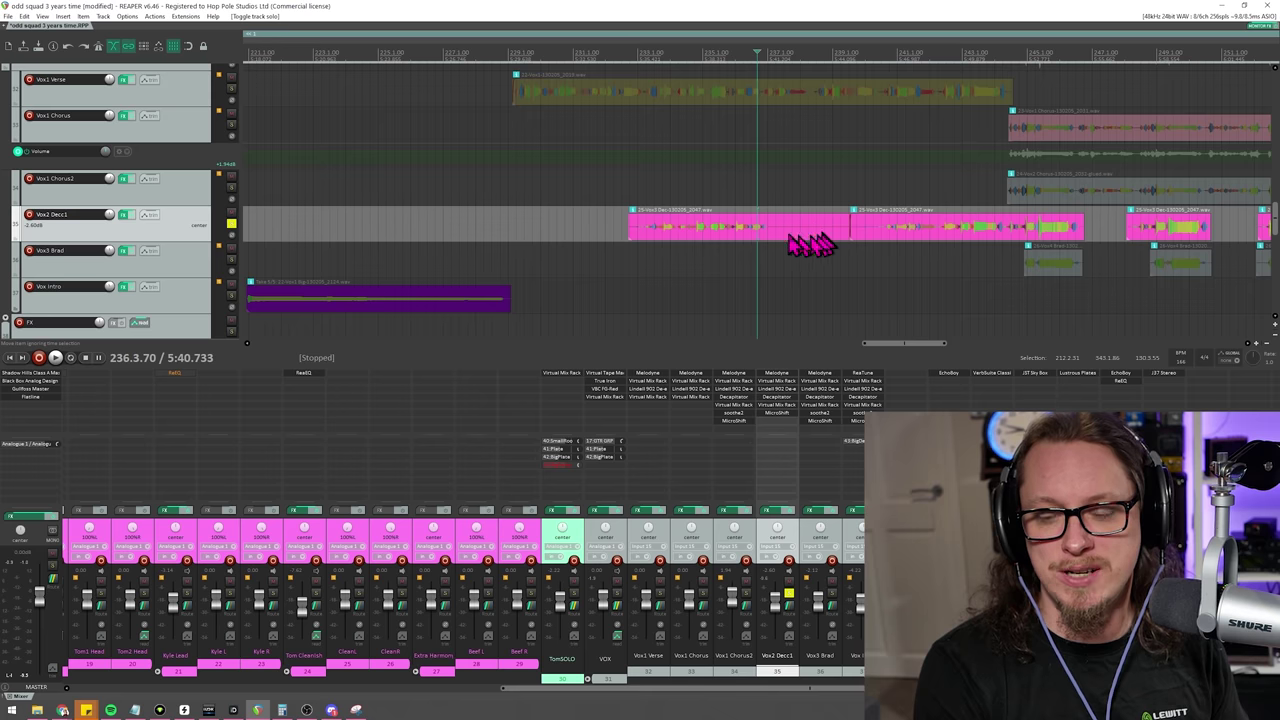
{"action": "left_click", "coordinate": [772, 382]}
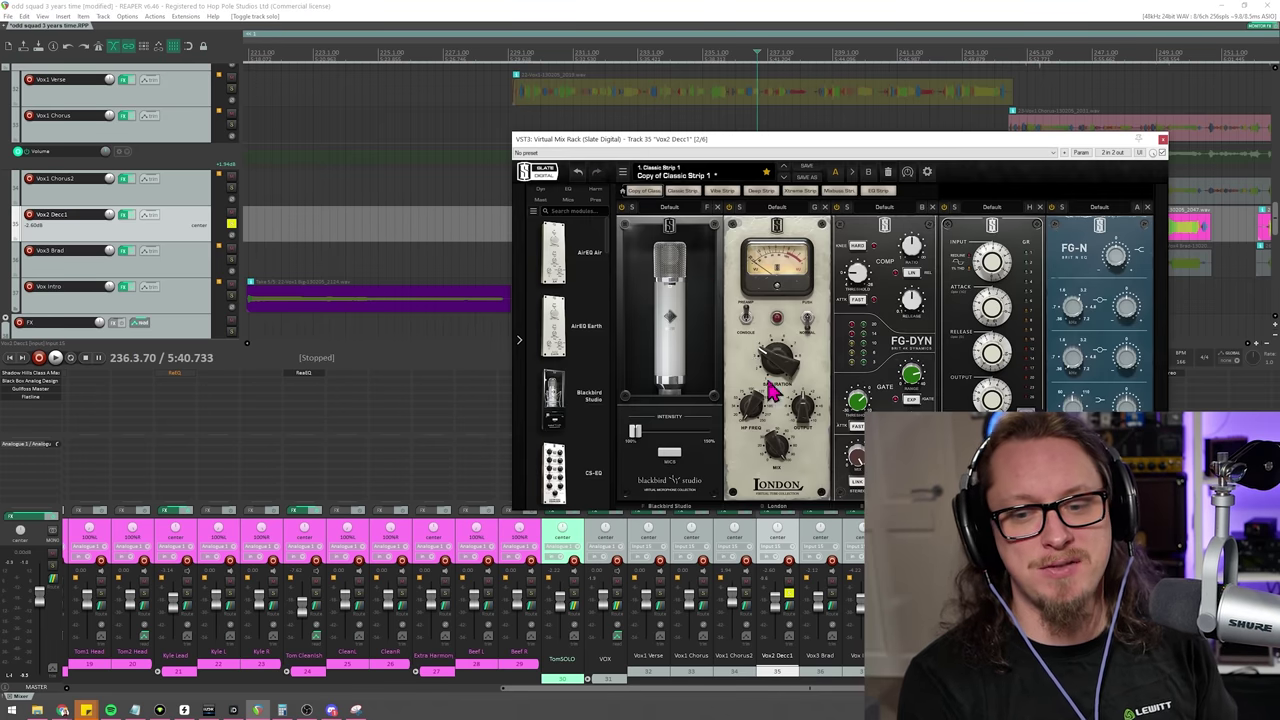
{"action": "left_click_drag", "start_coordinate": [715, 148], "coordinate": [268, 278]}
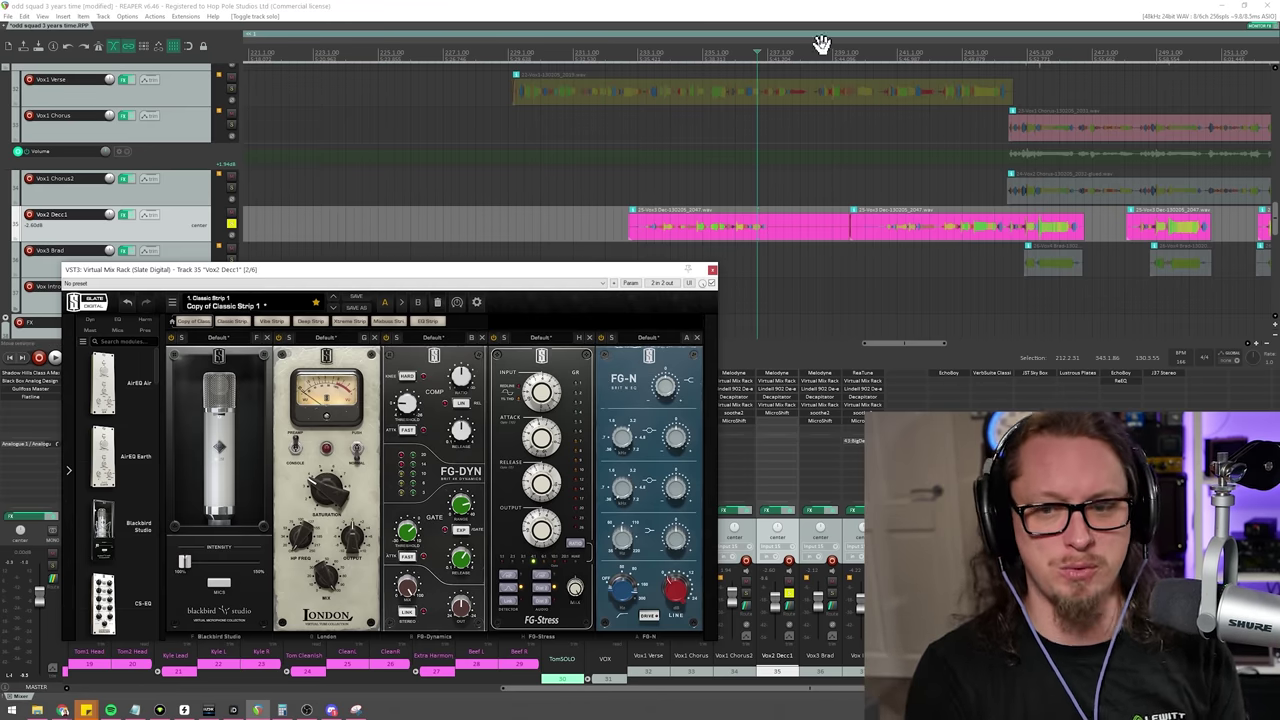
Play the soloed Vox2 Decc1 vocal from about bar 235, comparing it with the FG-Dynamics module bypassed and active.
{"action": "left_click", "coordinate": [708, 52]}
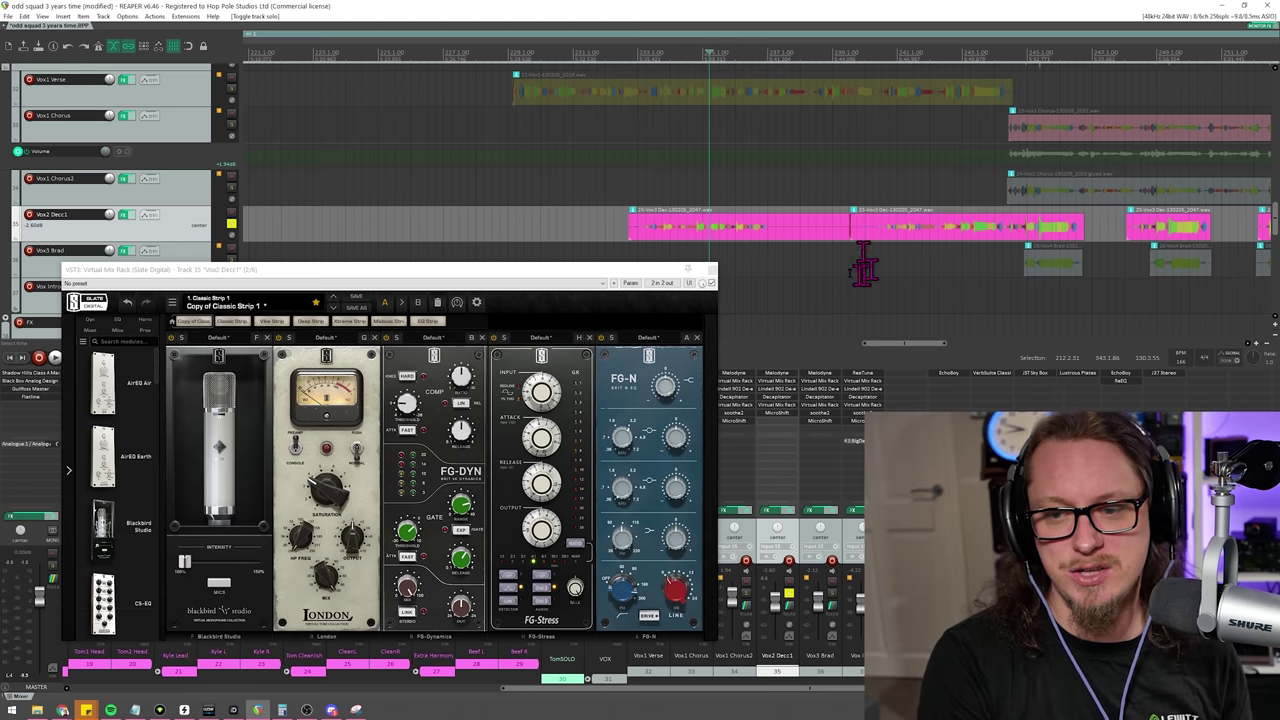
{"action": "left_click_drag", "start_coordinate": [889, 352], "coordinate": [900, 356]}
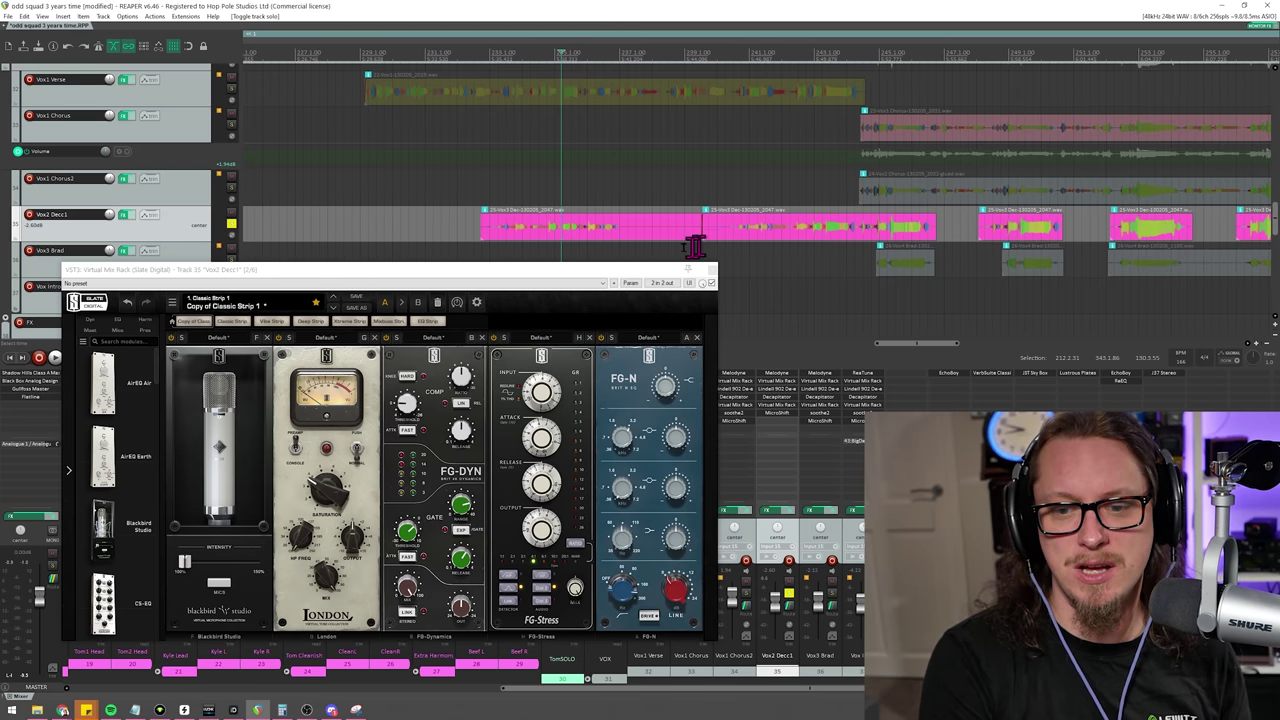
{"action": "left_click", "coordinate": [385, 352]}
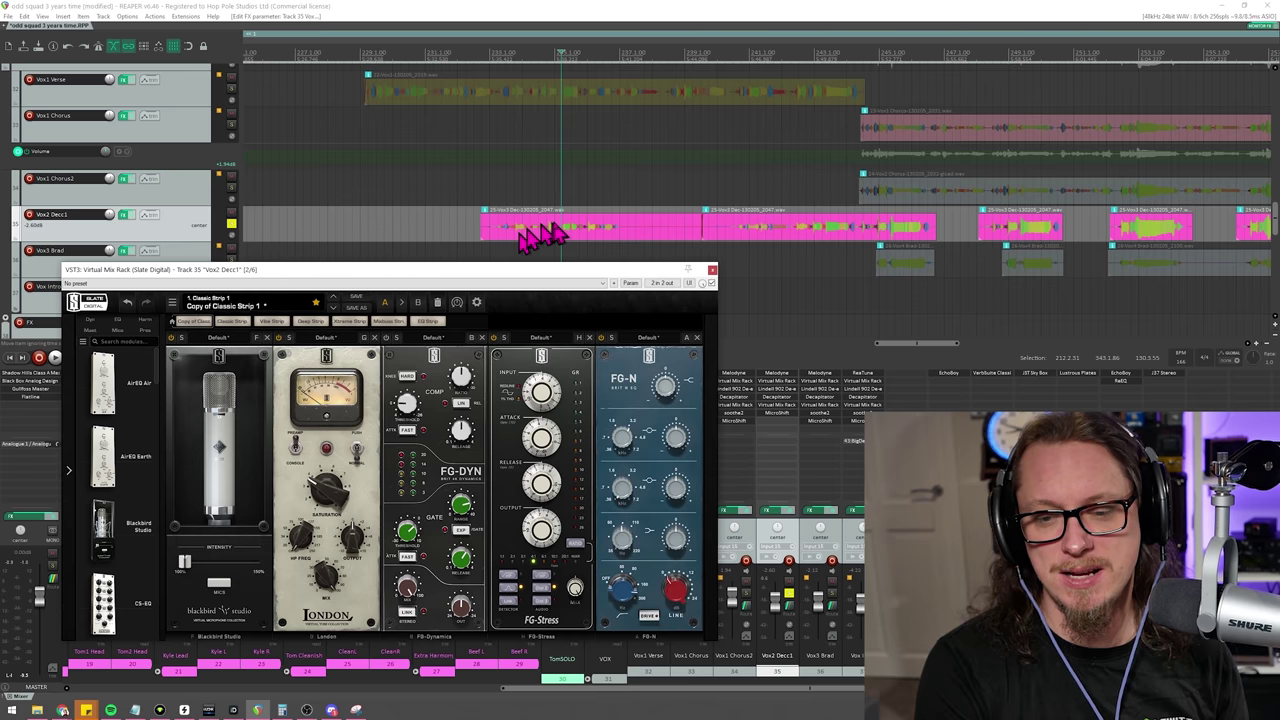
{"action": "key", "text": "space"}
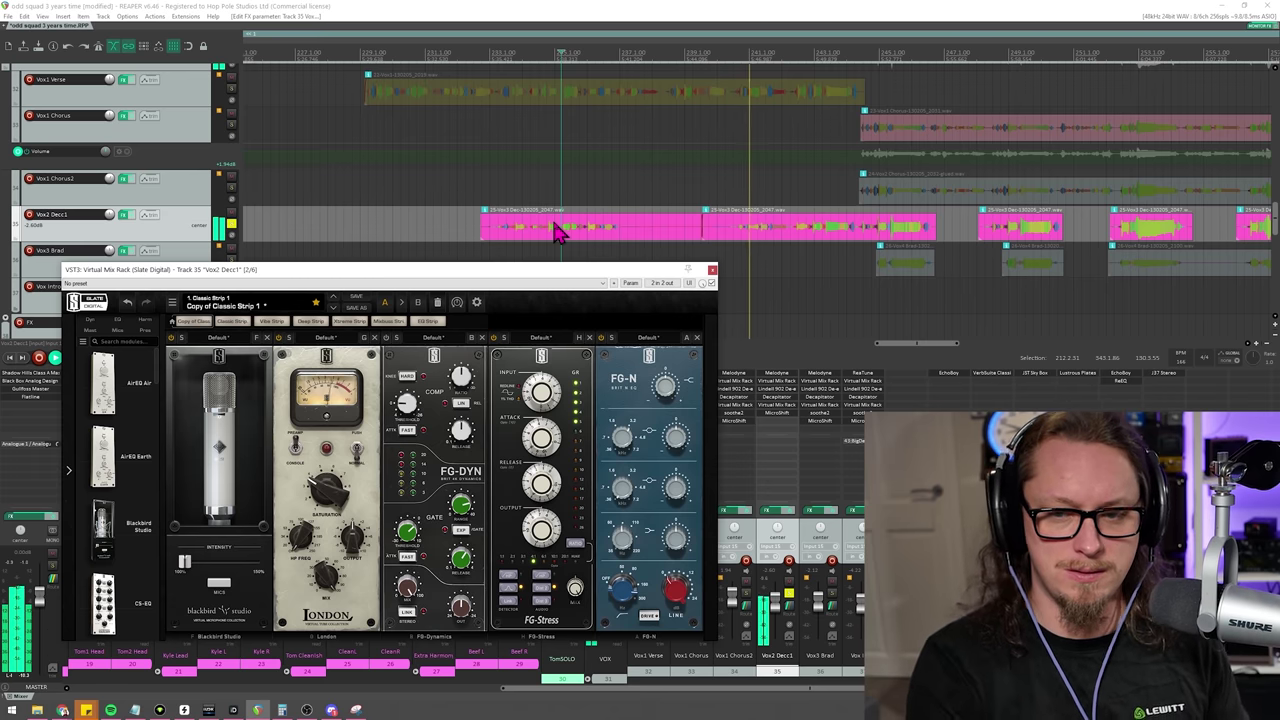
{"action": "key", "text": "space"}
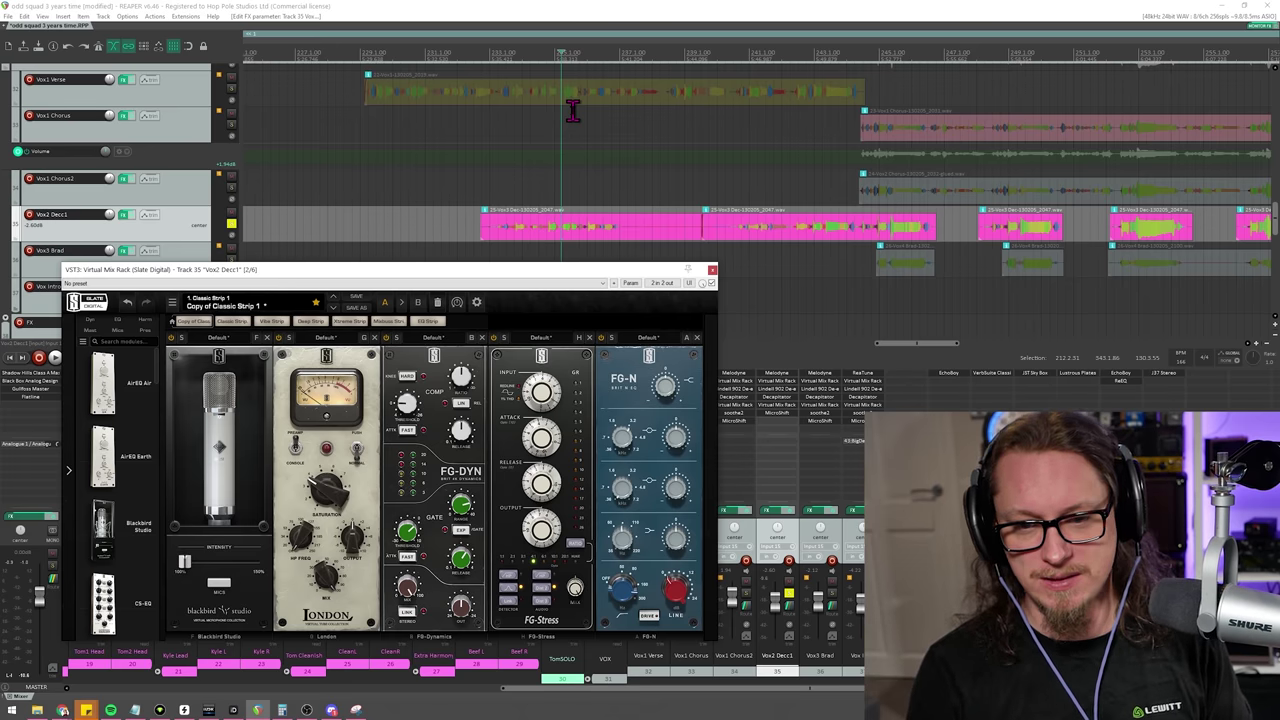
{"action": "key", "text": "space"}
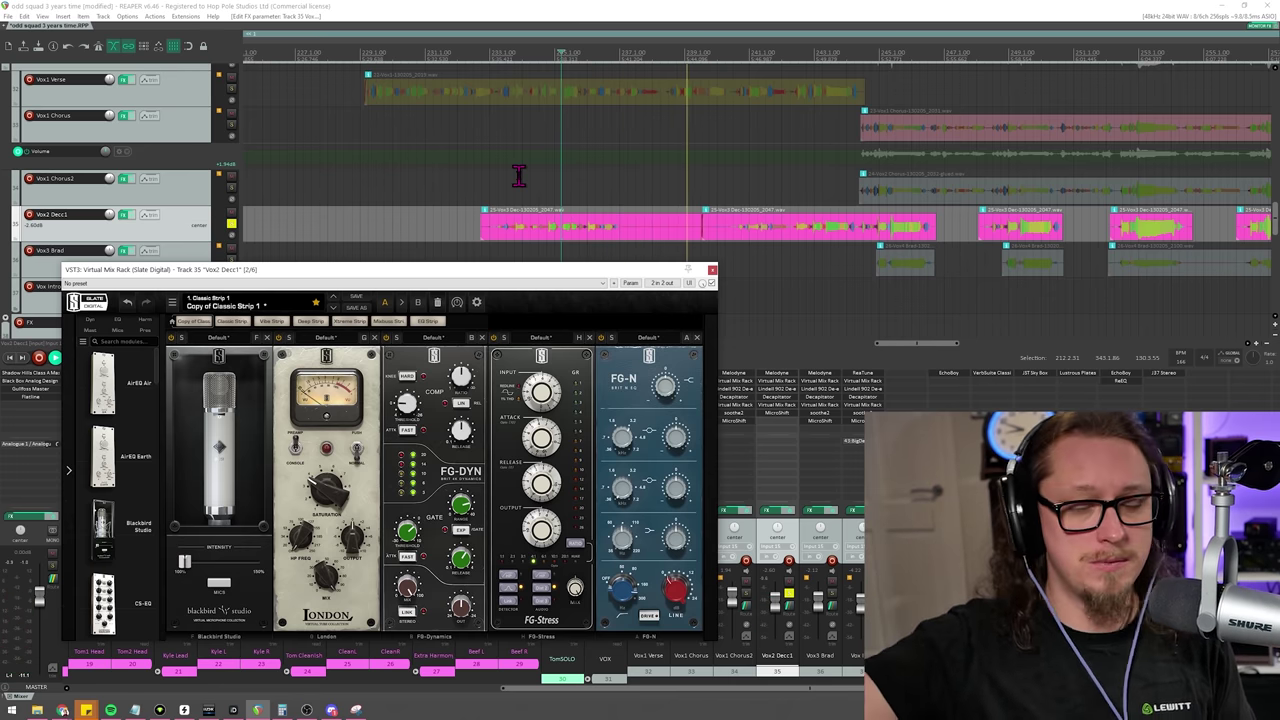
{"action": "key", "text": "space"}
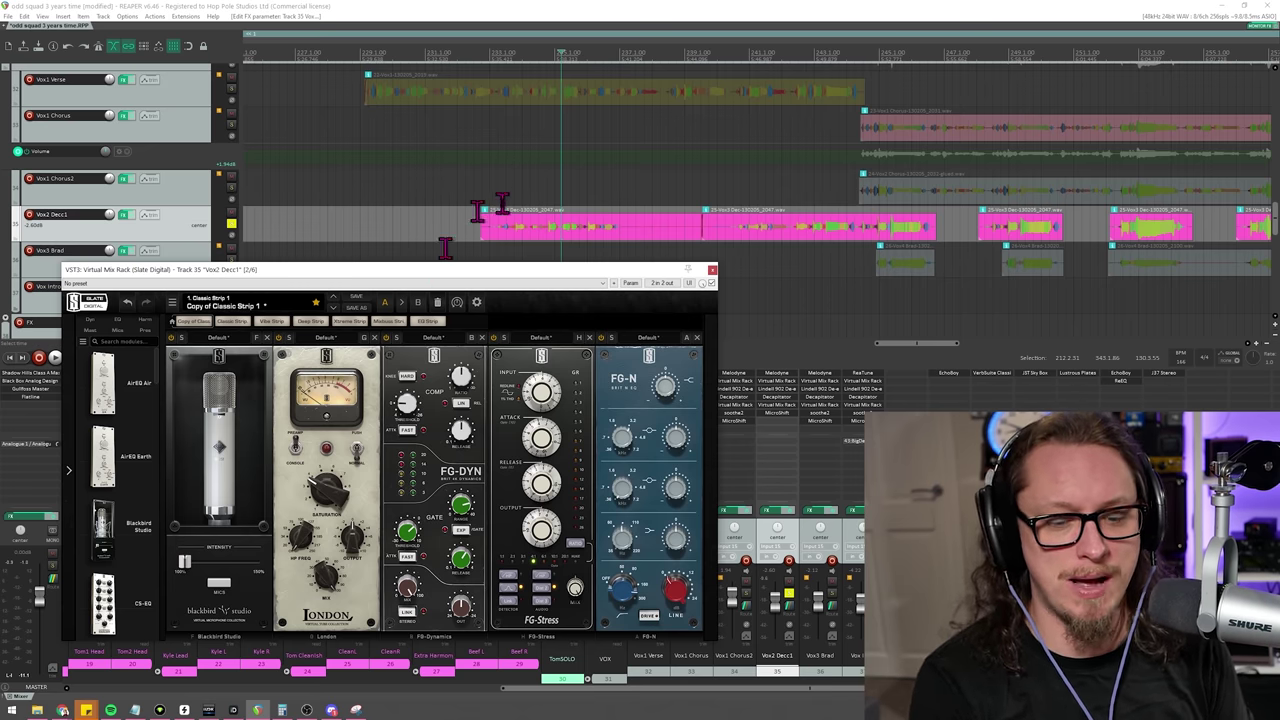
Unsolo the Vox2 Decc1 track and close its Virtual Mix Rack window.
{"action": "scroll", "coordinate": [543, 177], "scroll_direction": "down", "scroll_amount": 5}
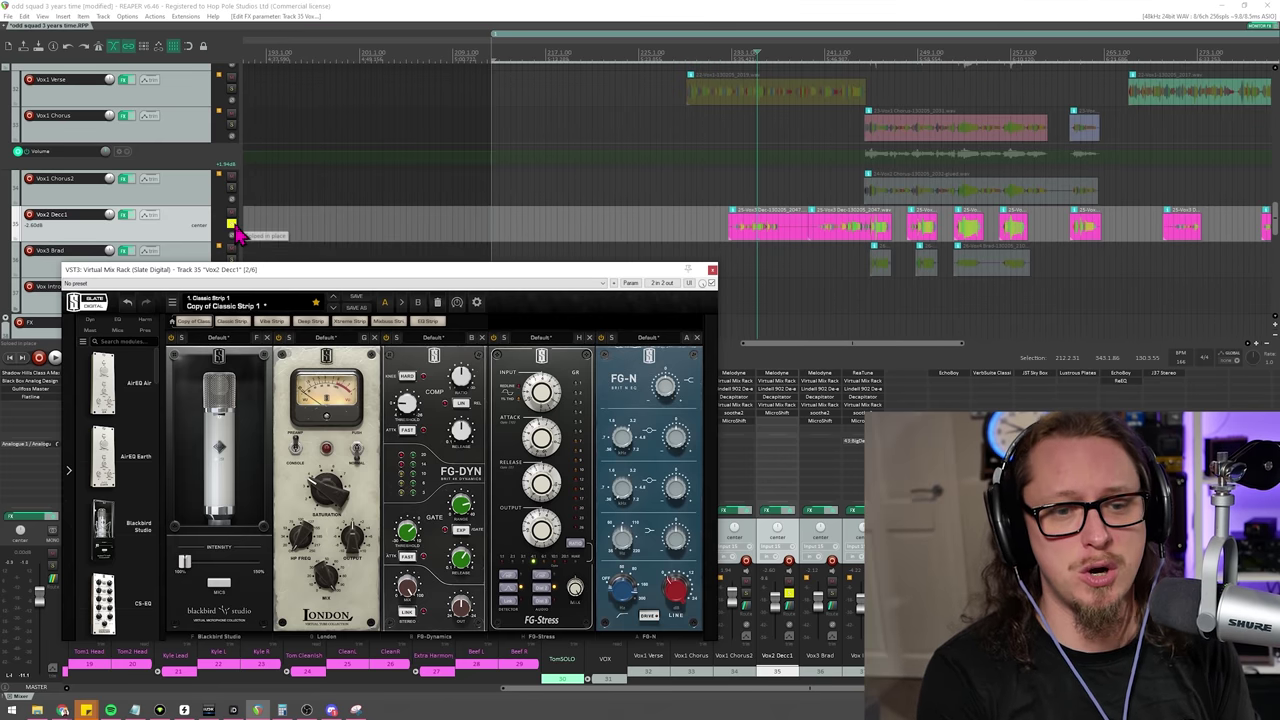
{"action": "left_click", "coordinate": [230, 224]}
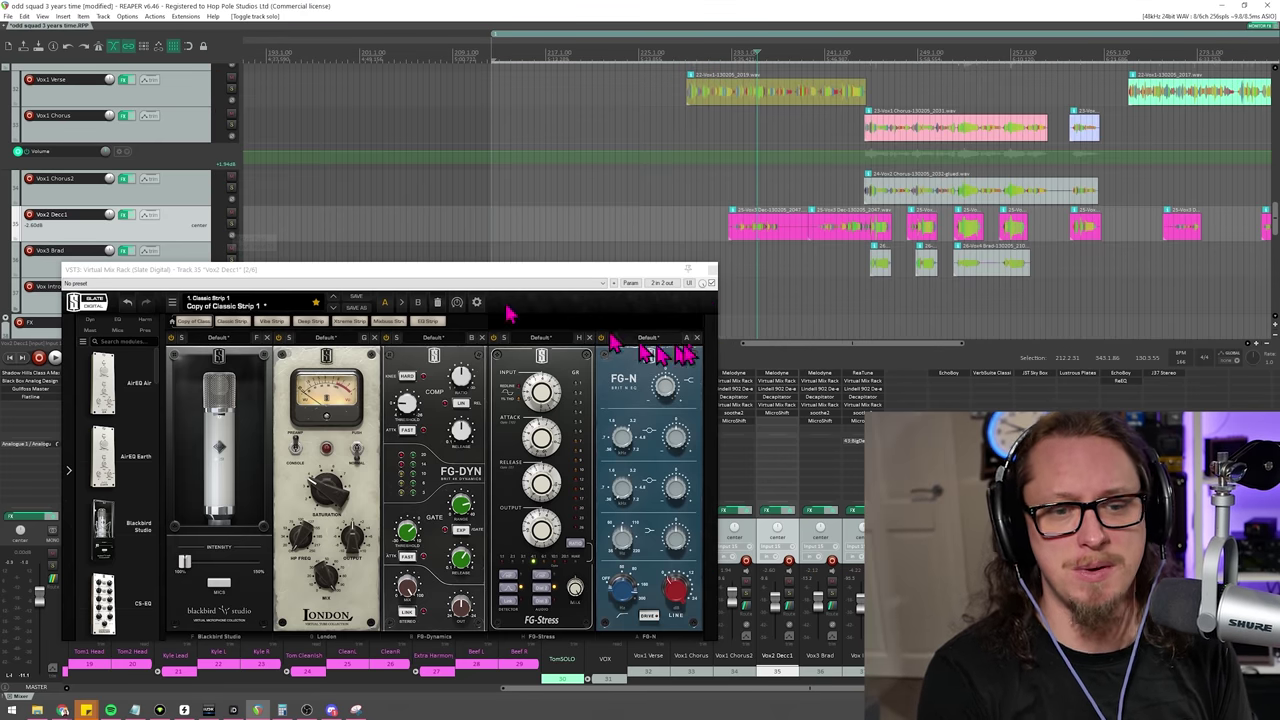
{"action": "left_click", "coordinate": [709, 282]}
Solo the OH drum overhead track and open its Virtual Mix Rack plugin clear of the drum items.
{"action": "left_click_drag", "start_coordinate": [672, 690], "coordinate": [300, 686]}
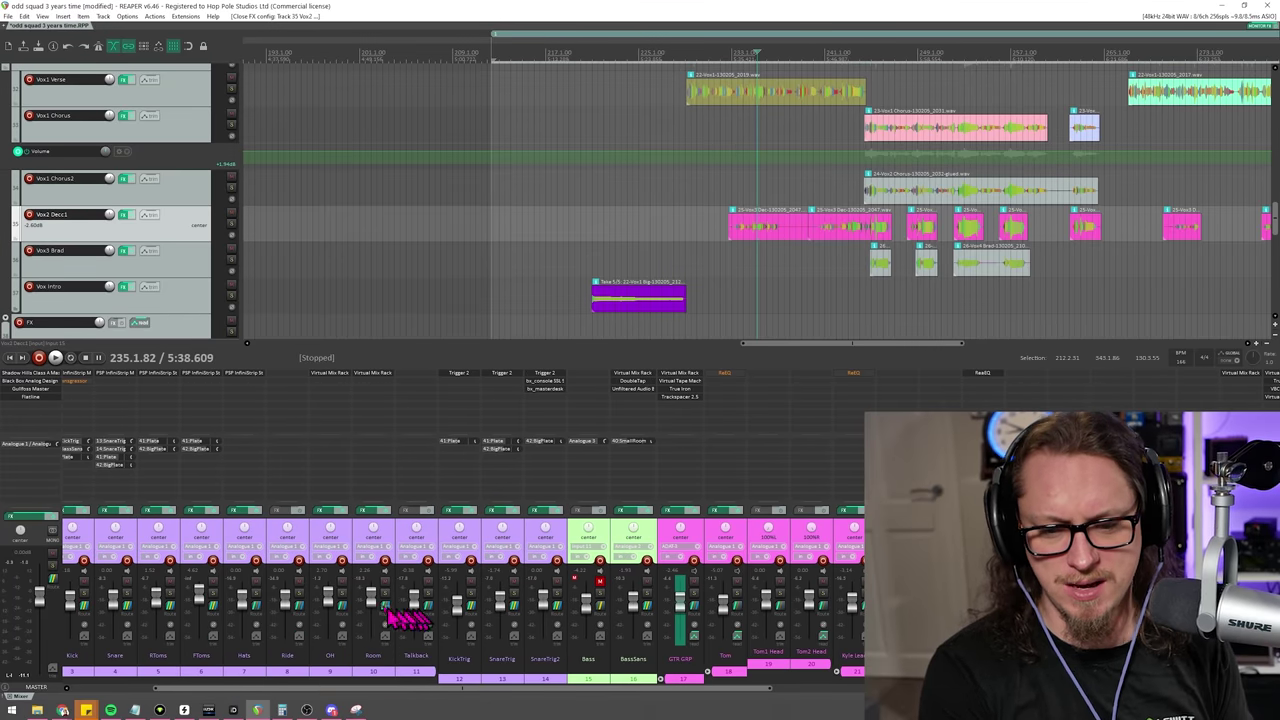
{"action": "left_click", "coordinate": [341, 594]}
{"action": "left_click", "coordinate": [328, 382]}
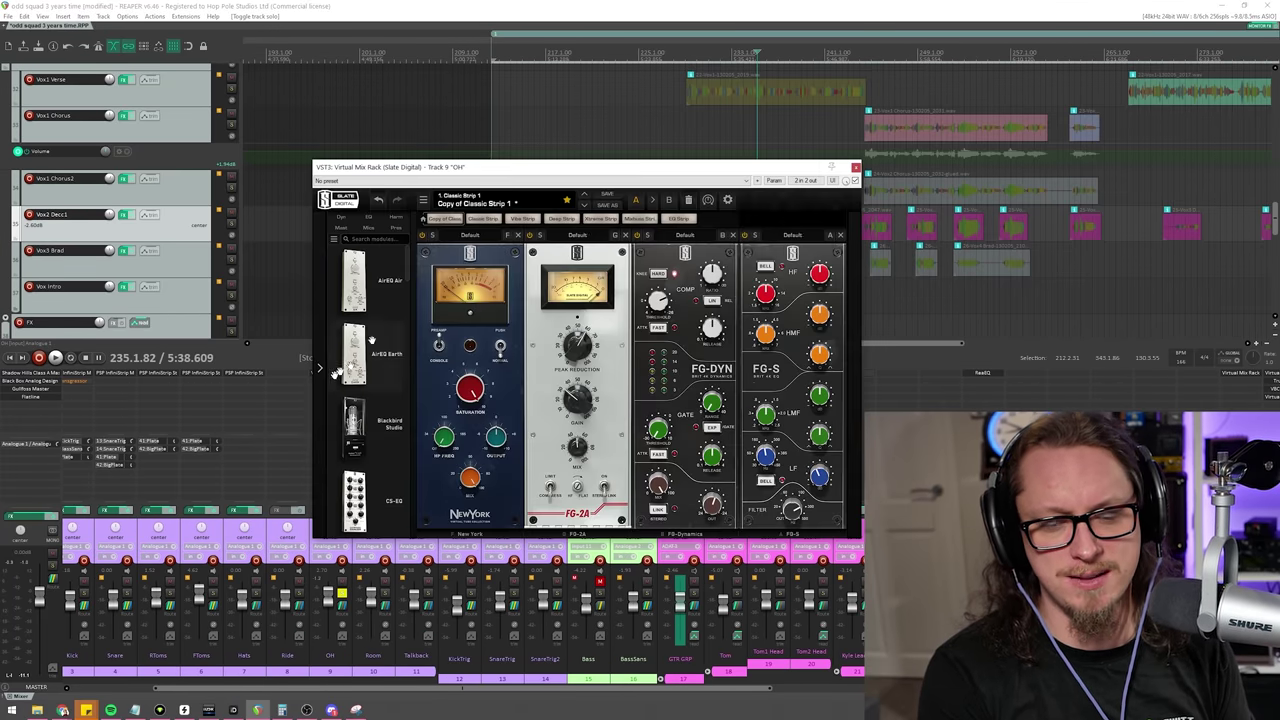
{"action": "left_click_drag", "start_coordinate": [529, 176], "coordinate": [312, 168]}
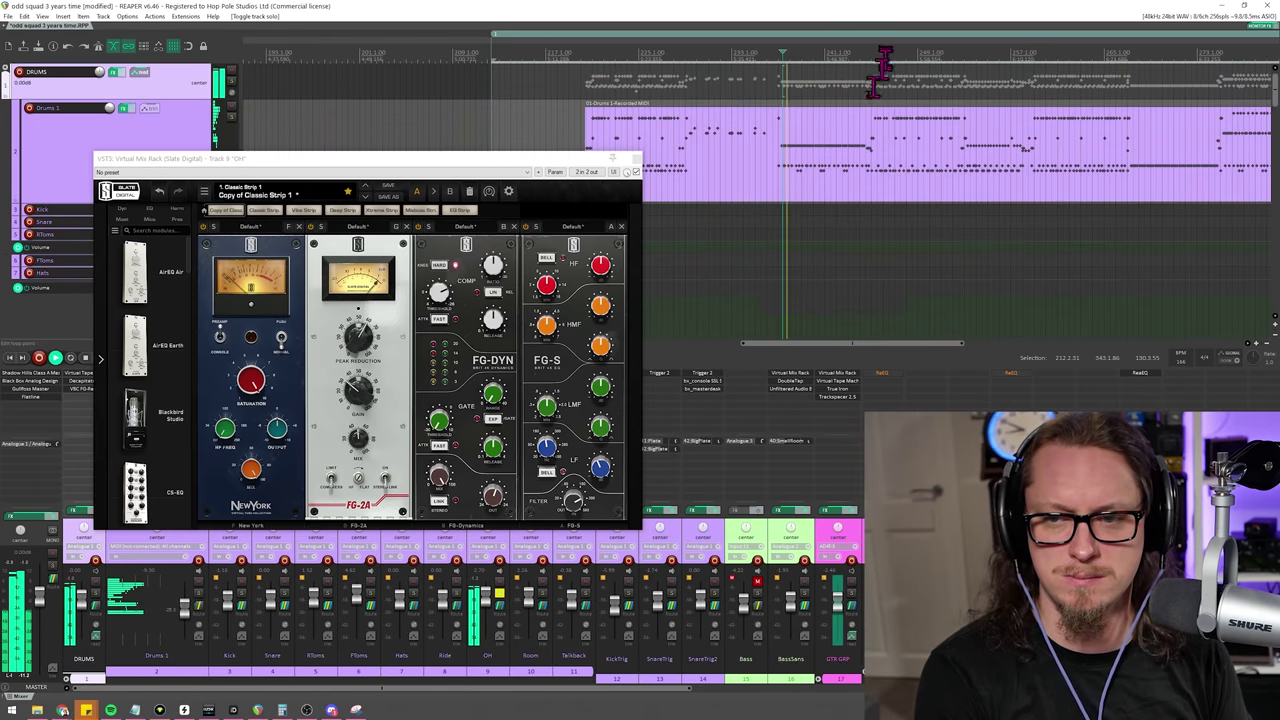
Play the soloed OH track from about bar 245, comparing it with the FG-Dynamics module bypassed and active.
{"action": "left_click", "coordinate": [886, 62]}
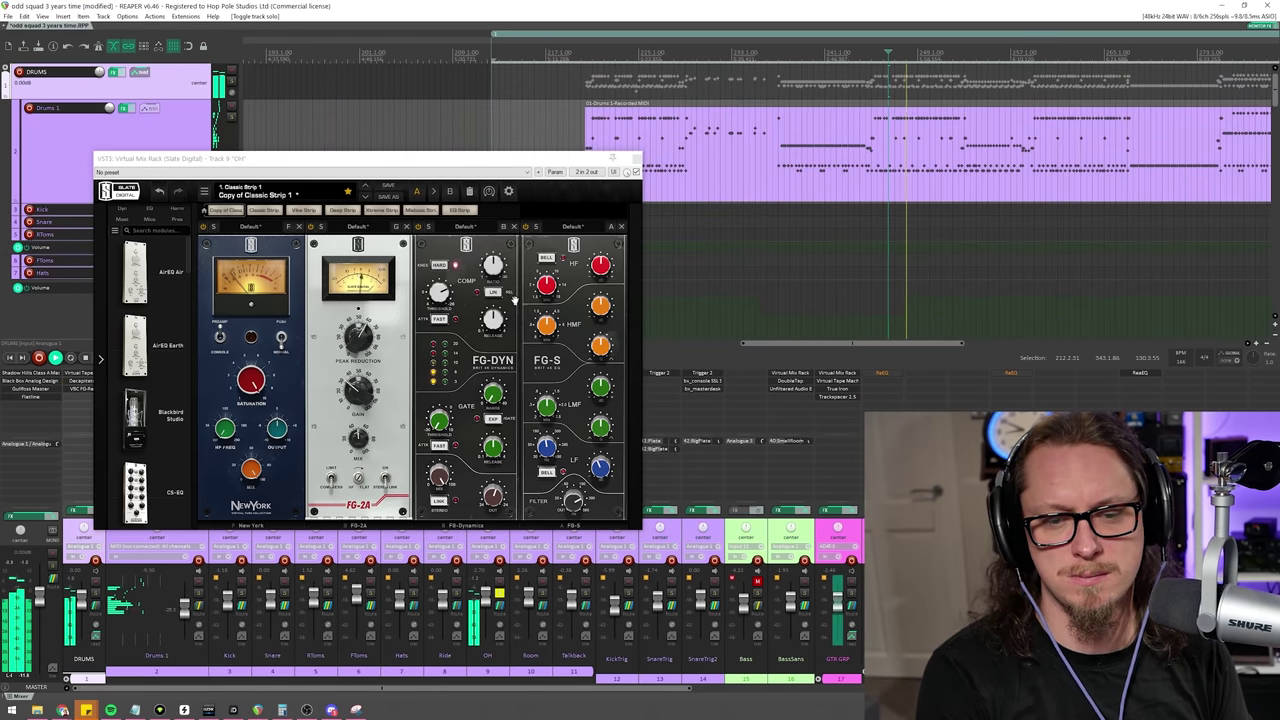
{"action": "left_click", "coordinate": [423, 240]}
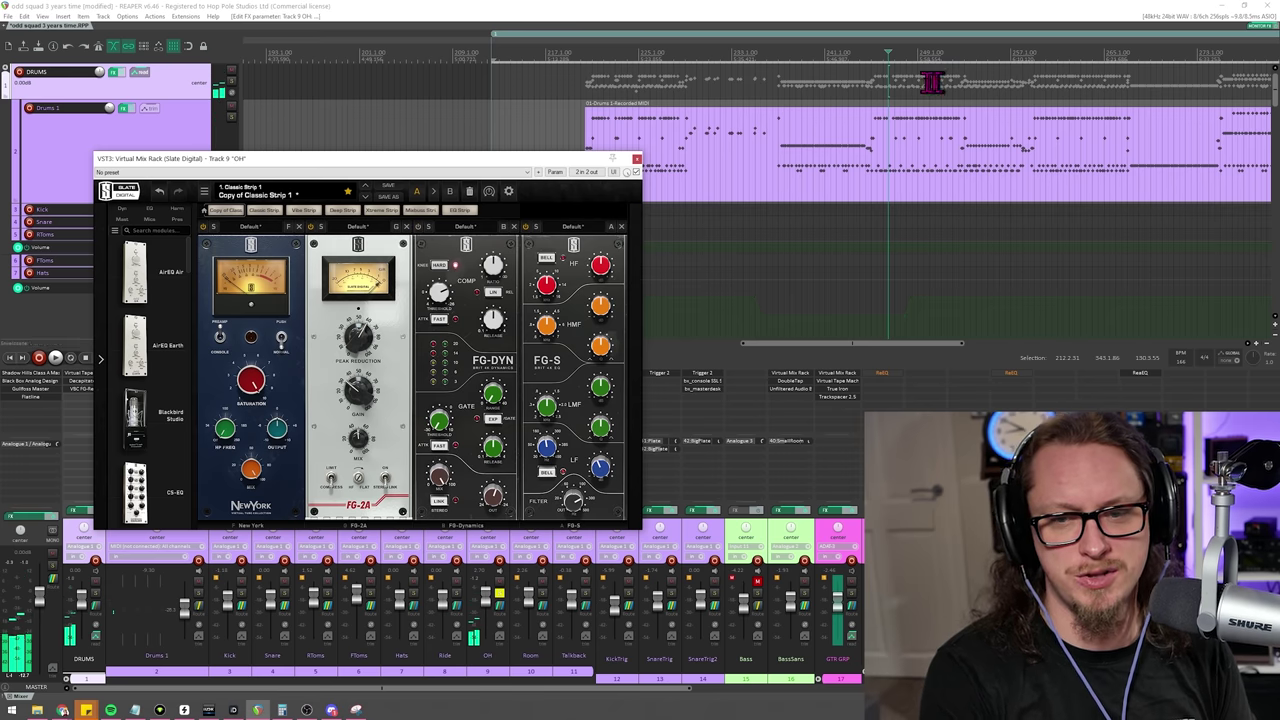
{"action": "key", "text": "space"}
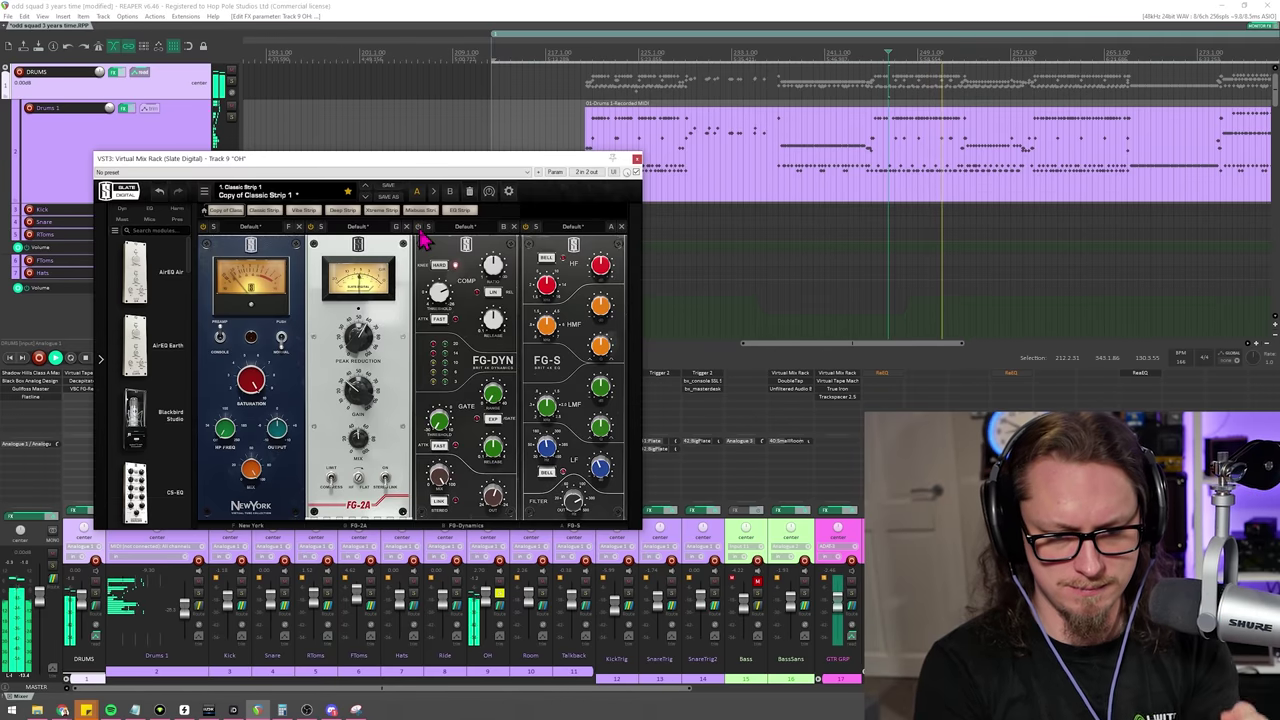
{"action": "key", "text": "space"}
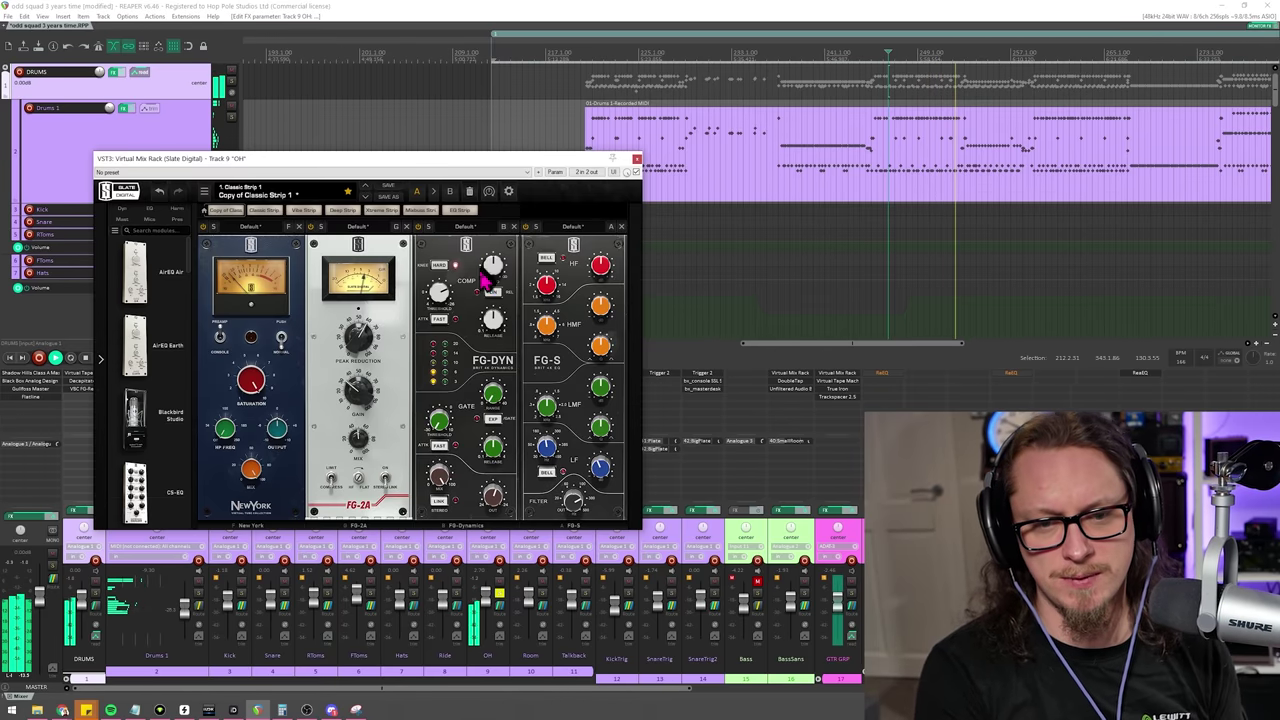